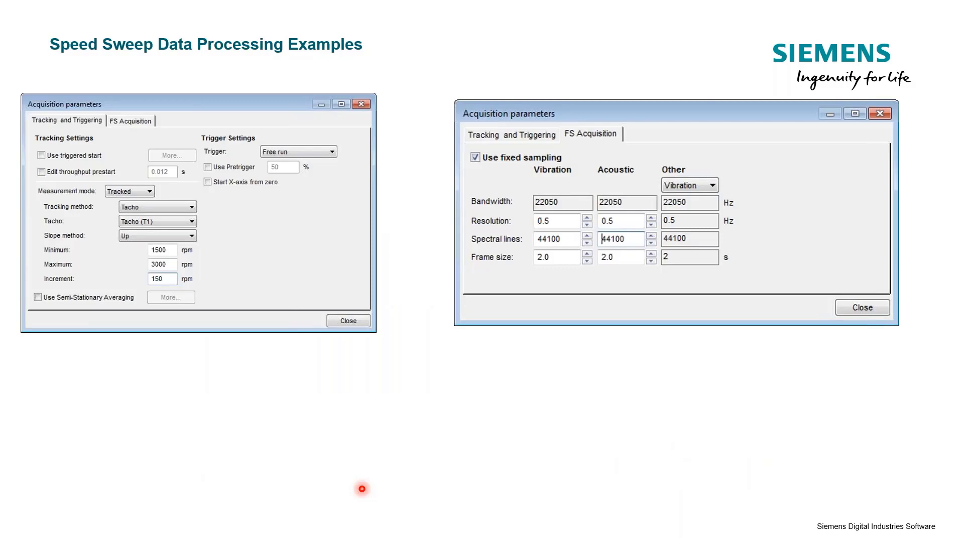
pyautogui.press('Right')
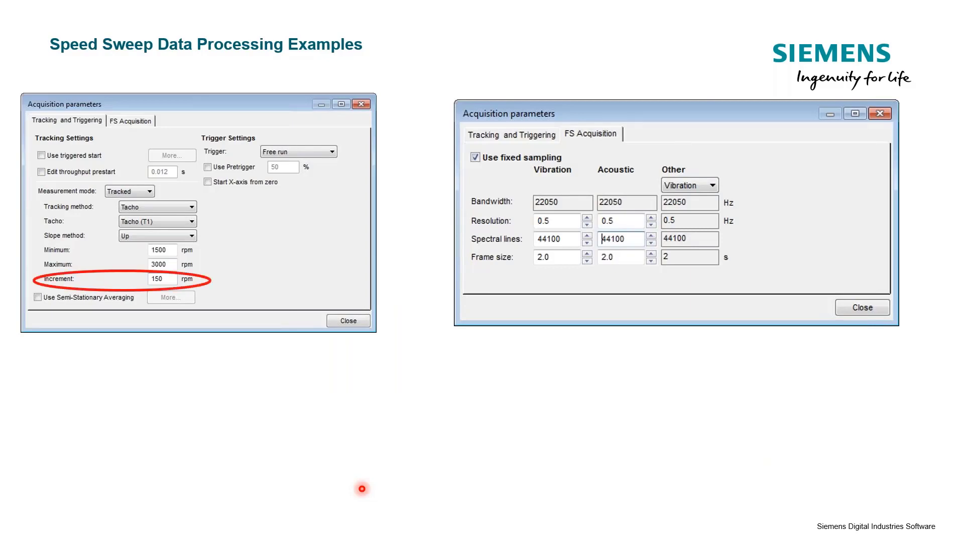
pyautogui.press('Right')
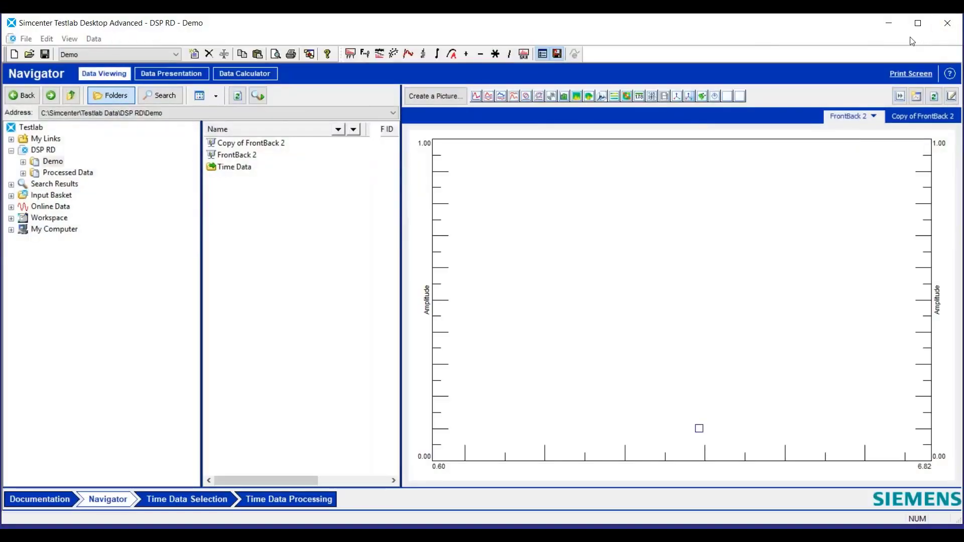
# View the time history picture of the Processed Data section and return to the Demo section.
pyautogui.click(105, 54)
pyautogui.click(111, 74)
pyautogui.click(859, 119)
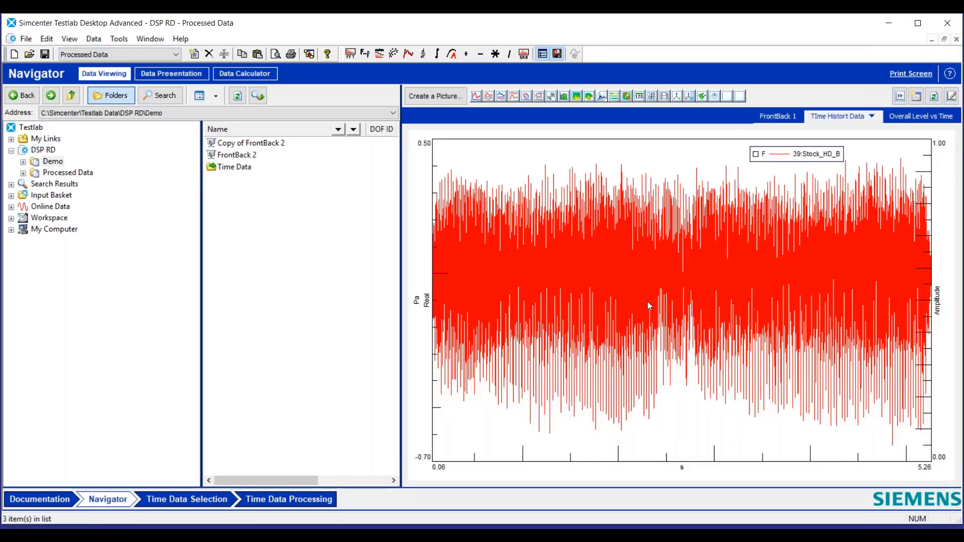
pyautogui.click(658, 275)
pyautogui.click(111, 42)
pyautogui.click(123, 55)
pyautogui.scroll(-10, 409, 278)
pyautogui.click(580, 108)
# Open the Throughput data in Demo's Time Data run and replace the Input Basket contents with channel 39:Stock_HD_B.
pyautogui.doubleClick(33, 162)
pyautogui.click(156, 74)
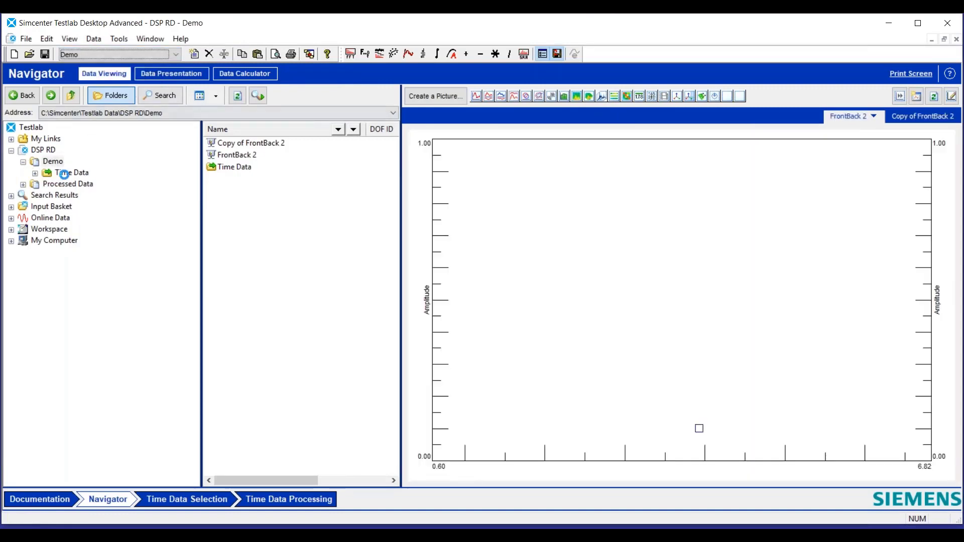
pyautogui.doubleClick(84, 174)
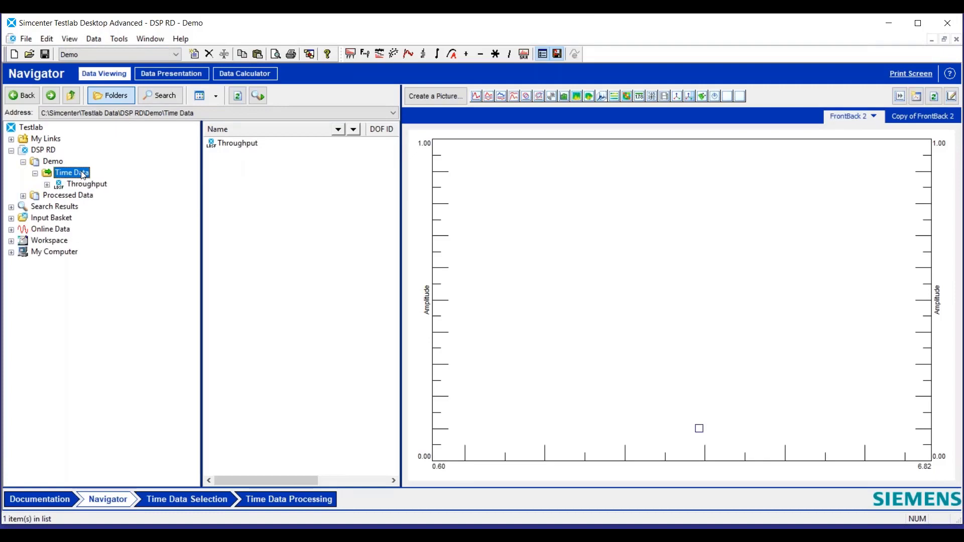
pyautogui.click(87, 184)
pyautogui.rightClick(243, 159)
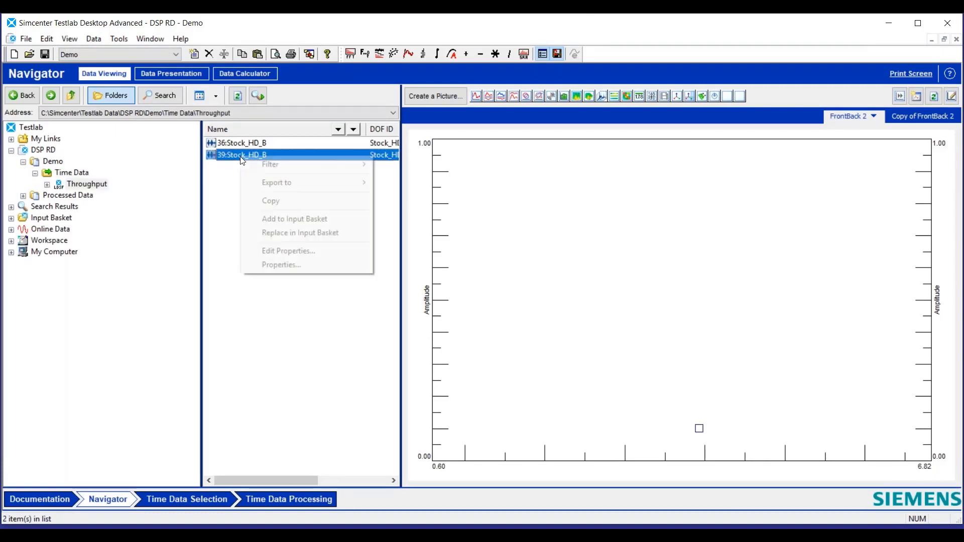
pyautogui.click(312, 236)
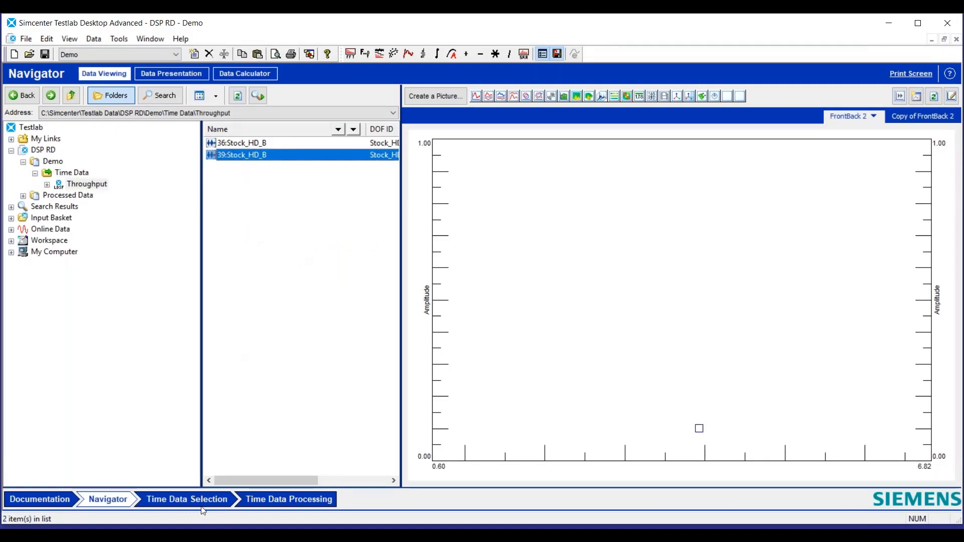
# Replace the data set in Time Data Selection with the Input Basket data and proceed to Time Data Processing.
pyautogui.click(212, 497)
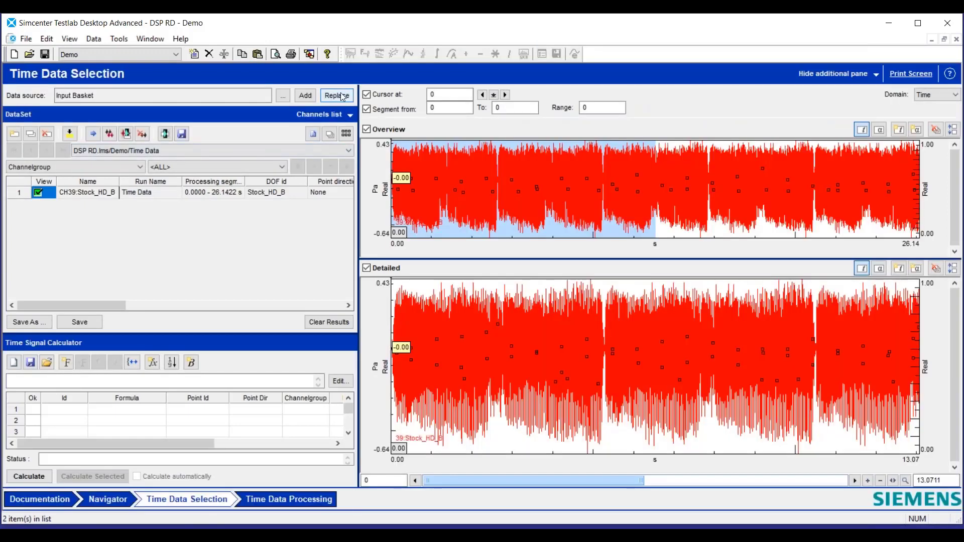
pyautogui.click(338, 95)
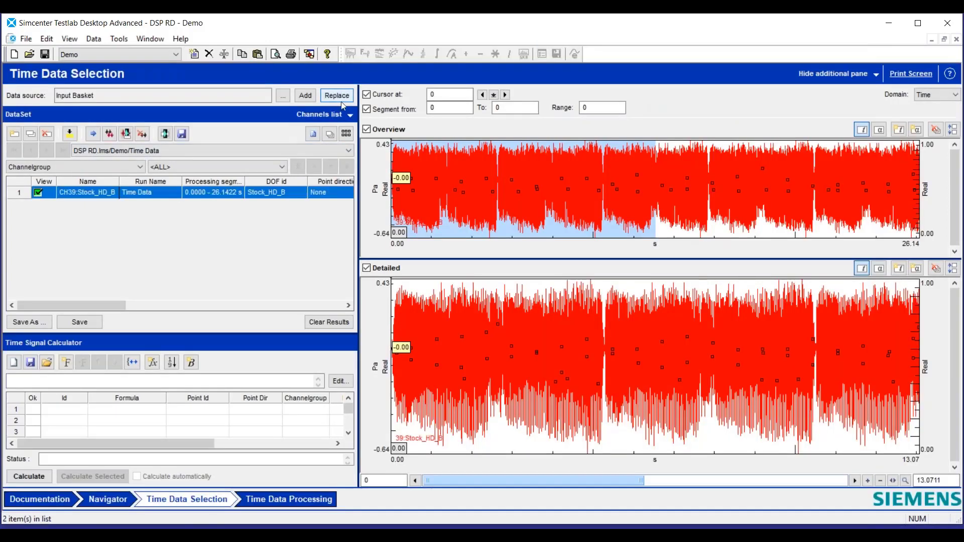
pyautogui.click(310, 502)
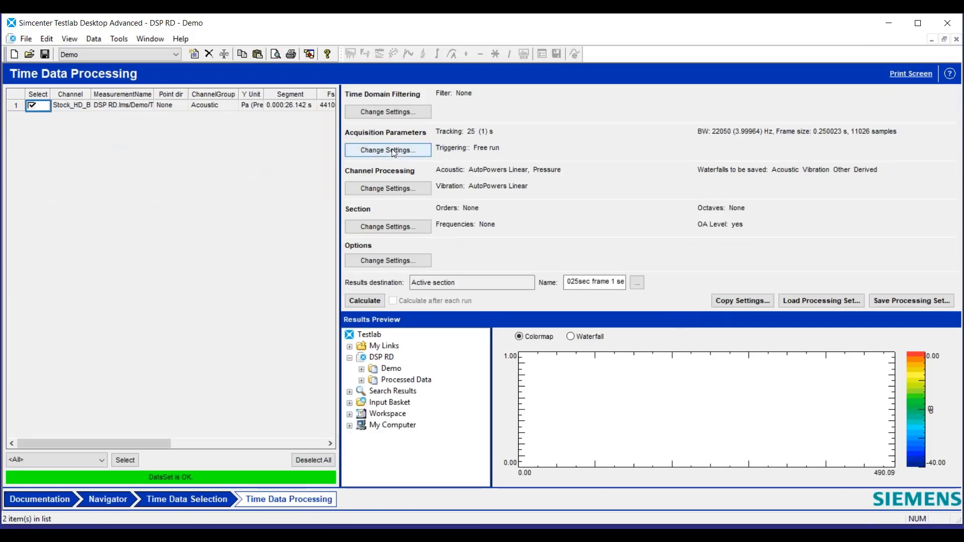
# Review the tracking duration and increment and the fixed-sampling frame sizes for vibration and acoustic channels in the acquisition parameters.
pyautogui.click(376, 151)
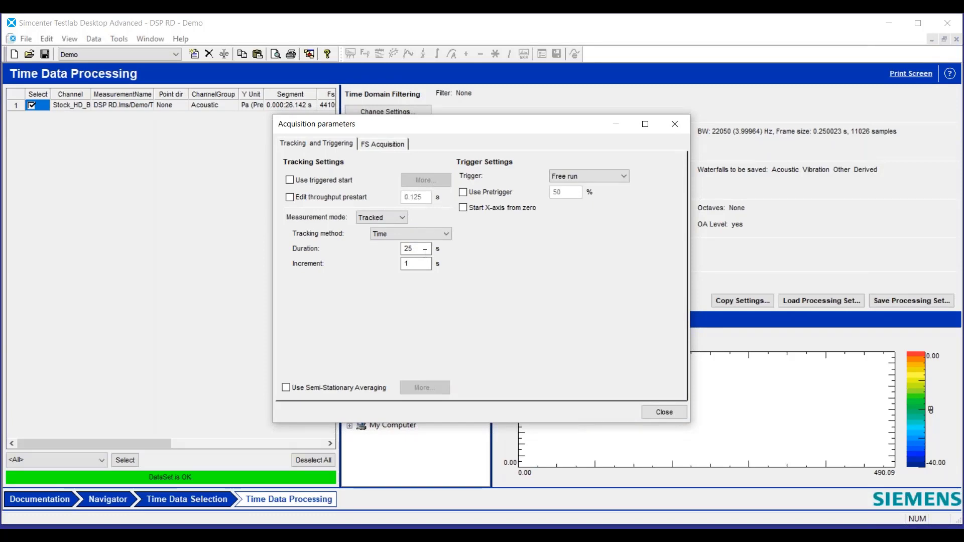
pyautogui.click(429, 265)
pyautogui.click(396, 144)
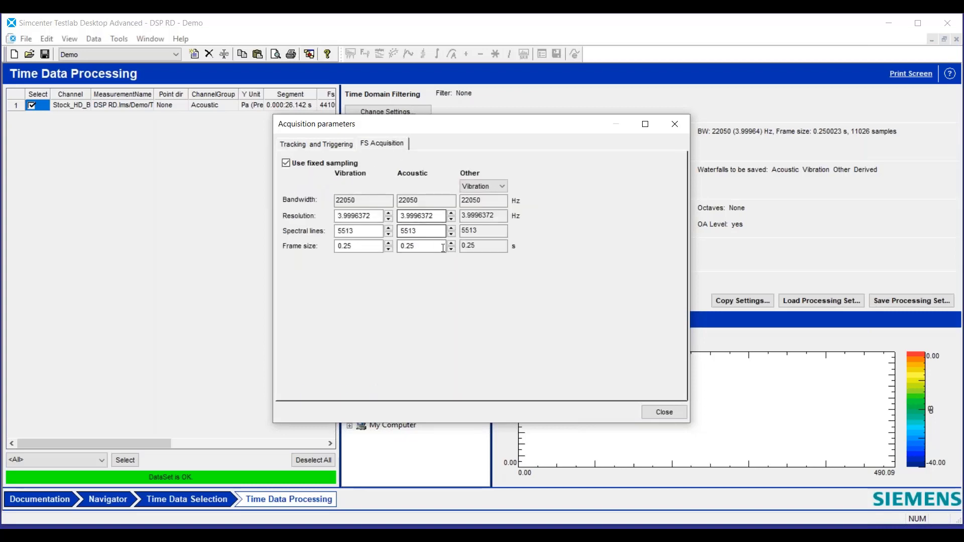
pyautogui.click(354, 246)
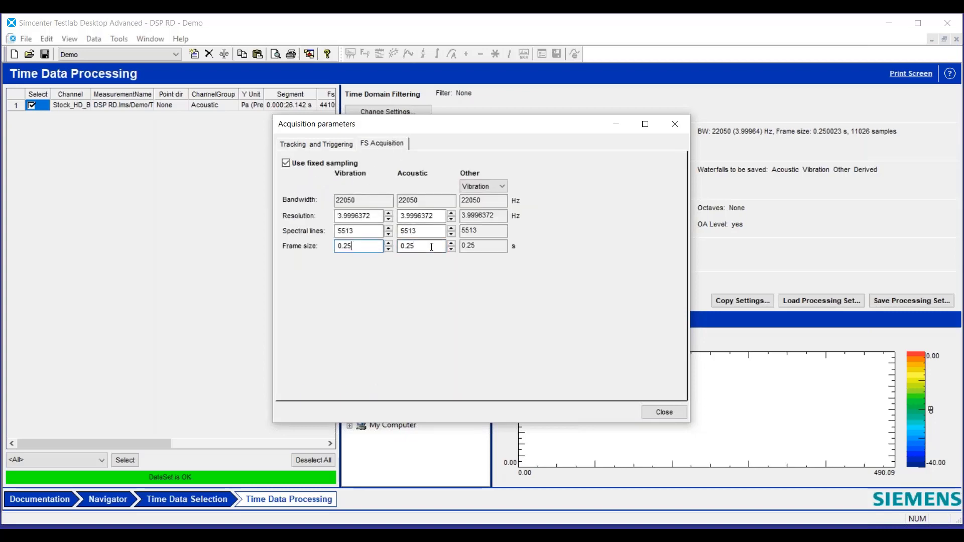
pyautogui.click(428, 247)
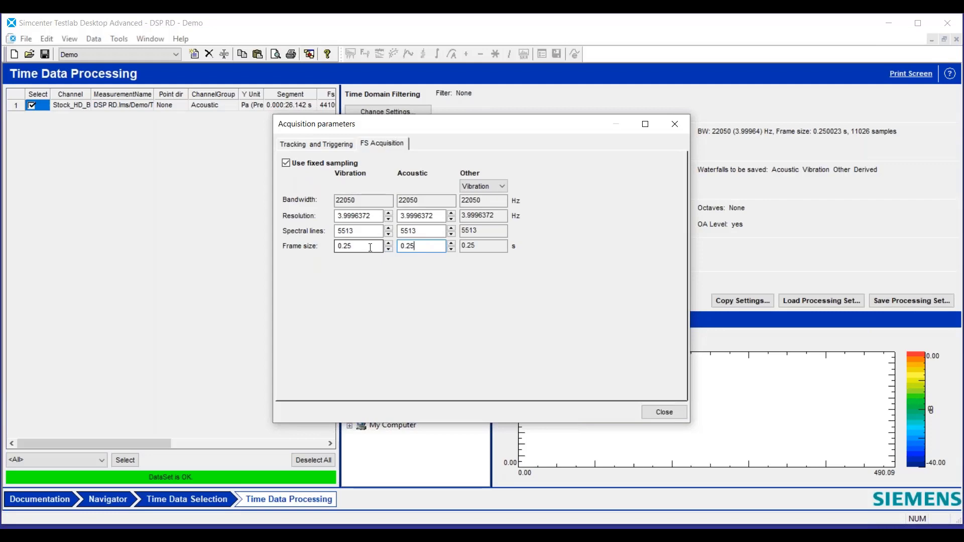
pyautogui.click(663, 412)
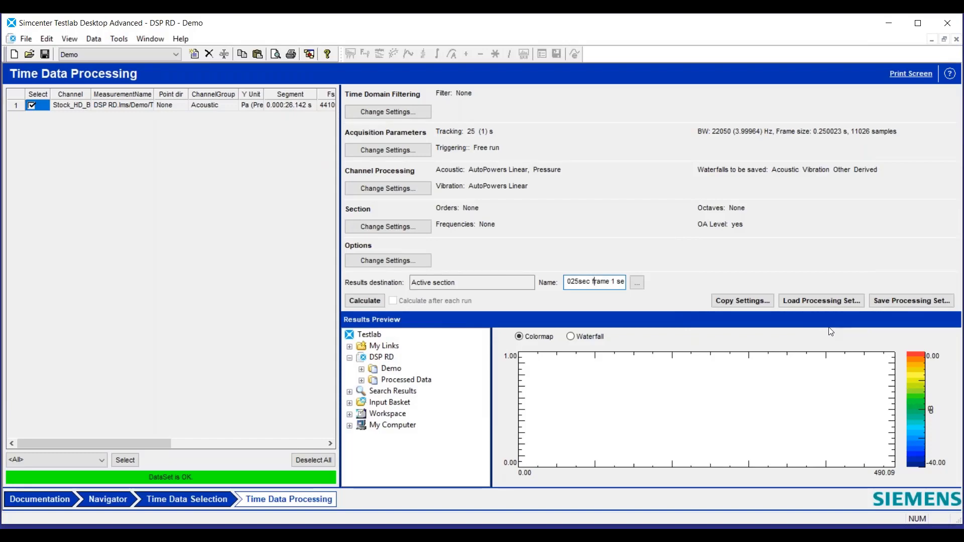
# Name the results "025sec frame 1 sec increment" and calculate them.
pyautogui.press('End')
pyautogui.write('3')
pyautogui.press('BackSpace')
pyautogui.press('BackSpace')
pyautogui.click(363, 300)
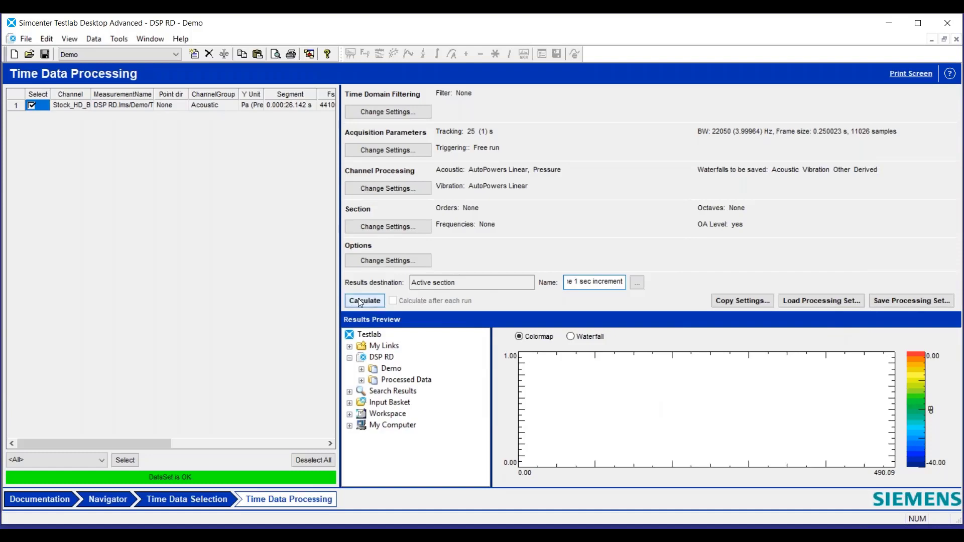
# Calculate a result set with a 0.5 s tracking increment under the name "025sec frame 05 sec increment 1".
pyautogui.click(390, 151)
pyautogui.press('Tab')
pyautogui.press('Tab')
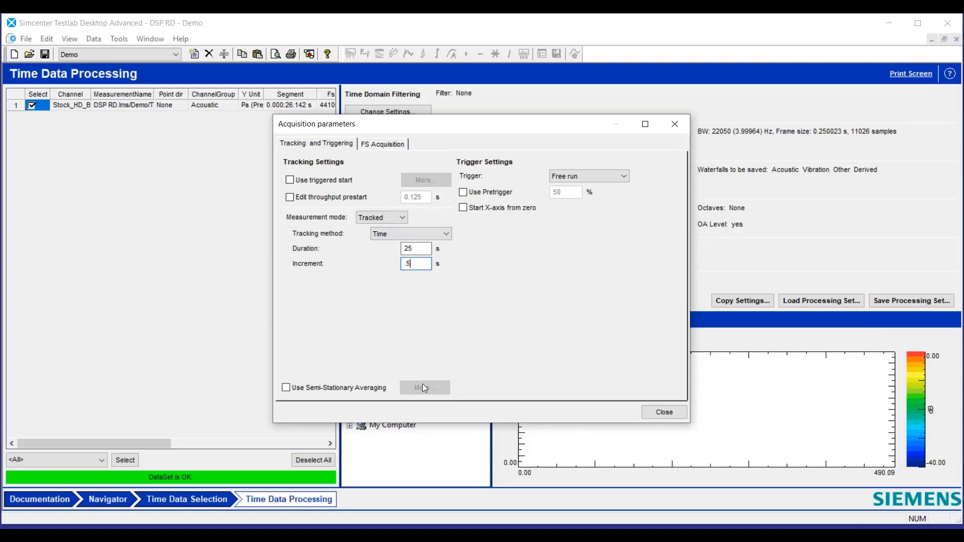
pyautogui.click(663, 412)
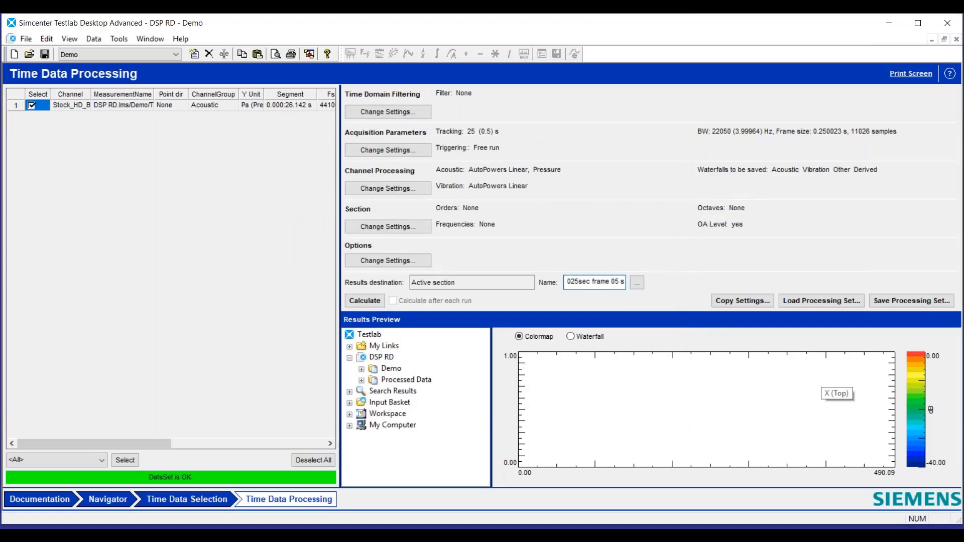
pyautogui.click(377, 303)
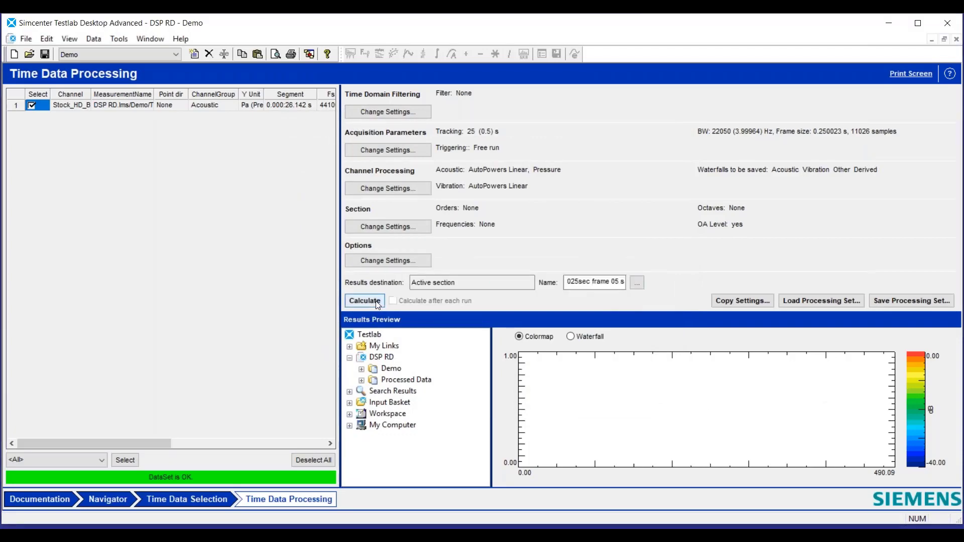
# Set the time tracking increment to 0.25 s in the acquisition parameters.
pyautogui.click(397, 150)
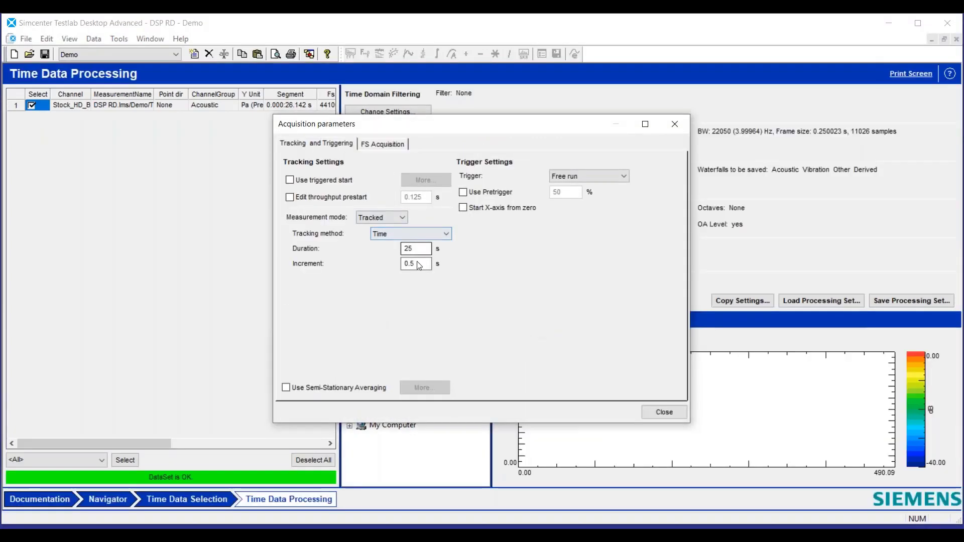
pyautogui.click(418, 265)
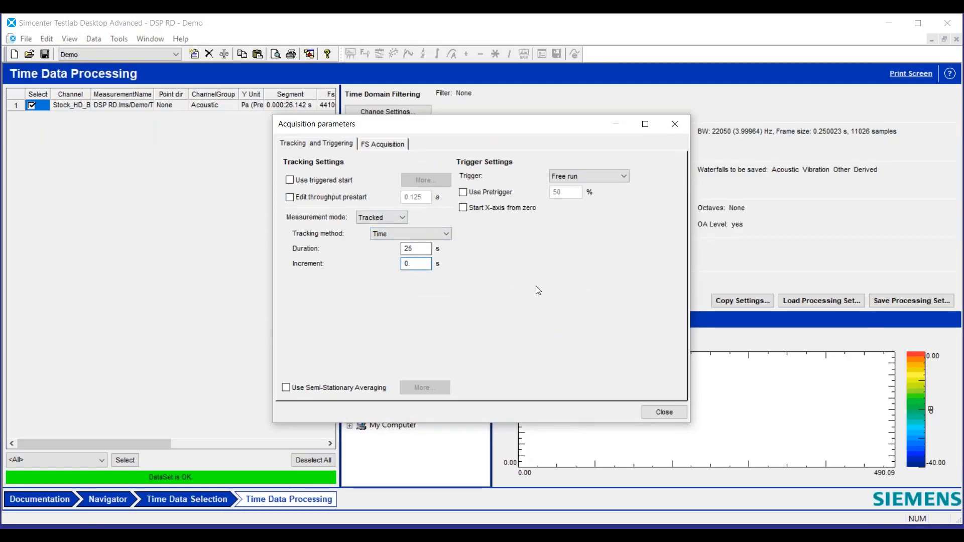
pyautogui.write('25')
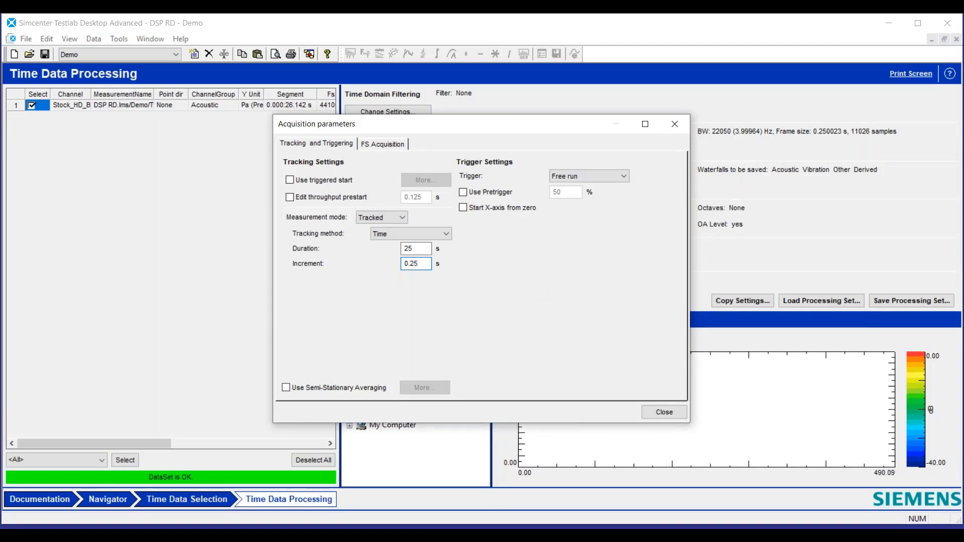
pyautogui.click(666, 412)
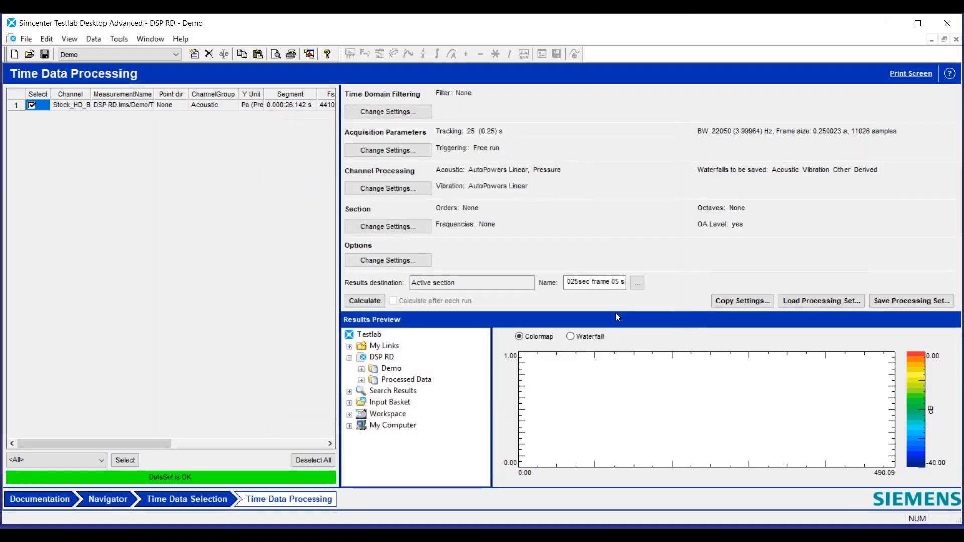
# Name the results "025sec frame 025 sec increment 2" and calculate them.
pyautogui.click(616, 282)
pyautogui.click(616, 283)
pyautogui.write('2')
pyautogui.click(364, 300)
# Return to the Navigator and list all data blocks contained in the Demo section.
pyautogui.click(109, 498)
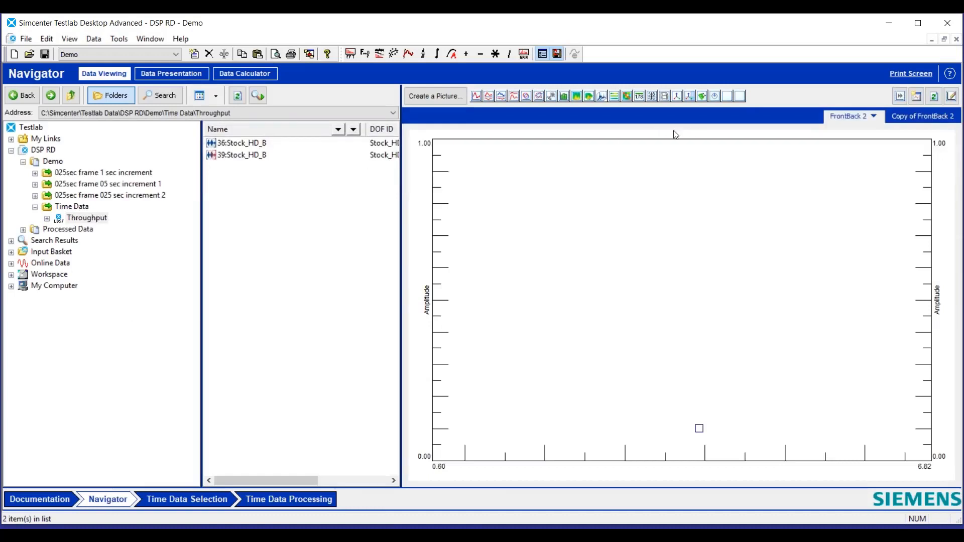
pyautogui.click(52, 164)
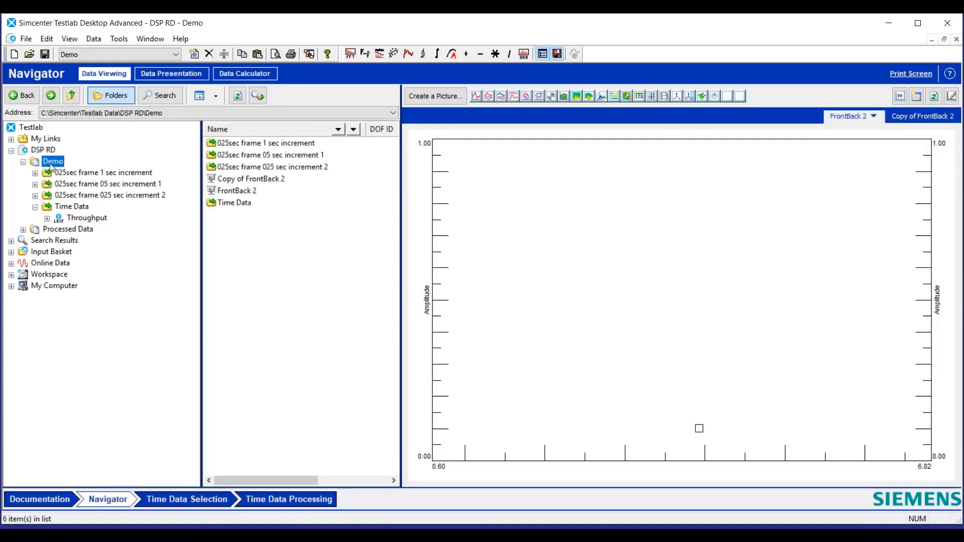
pyautogui.click(263, 97)
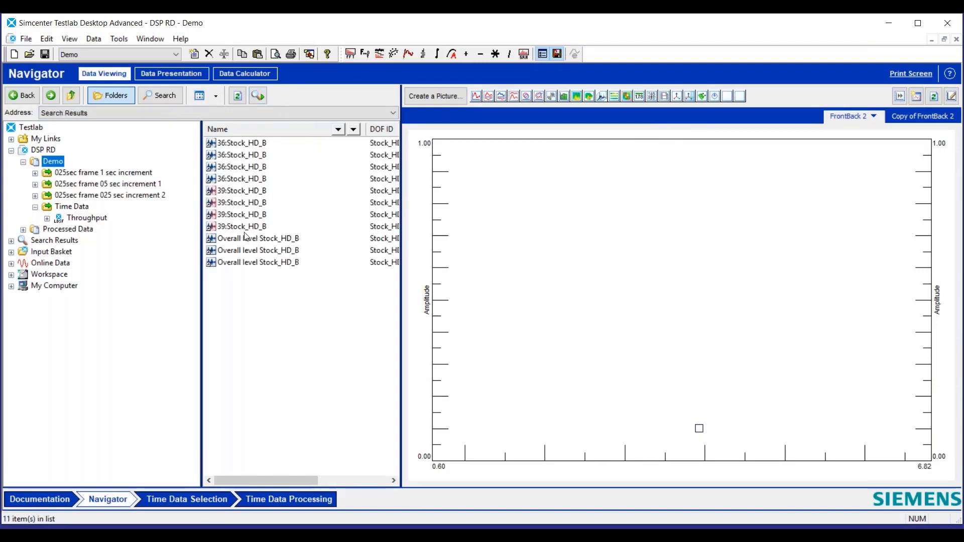
# Plot the three Overall level Stock_HD_B results together in the FrontBack 2 picture.
pyautogui.click(249, 240)
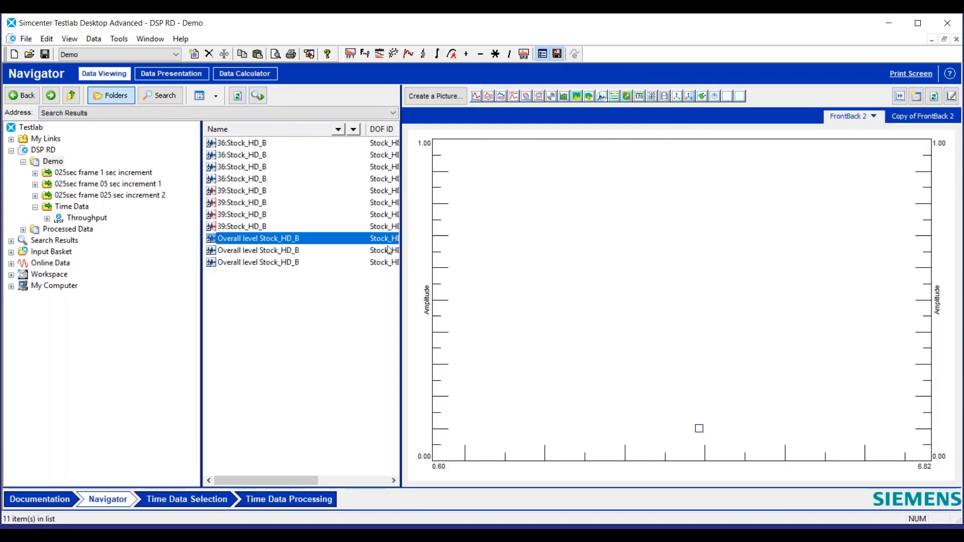
pyautogui.hotkey('shift', 'Down')
pyautogui.hotkey('shift', 'Down')
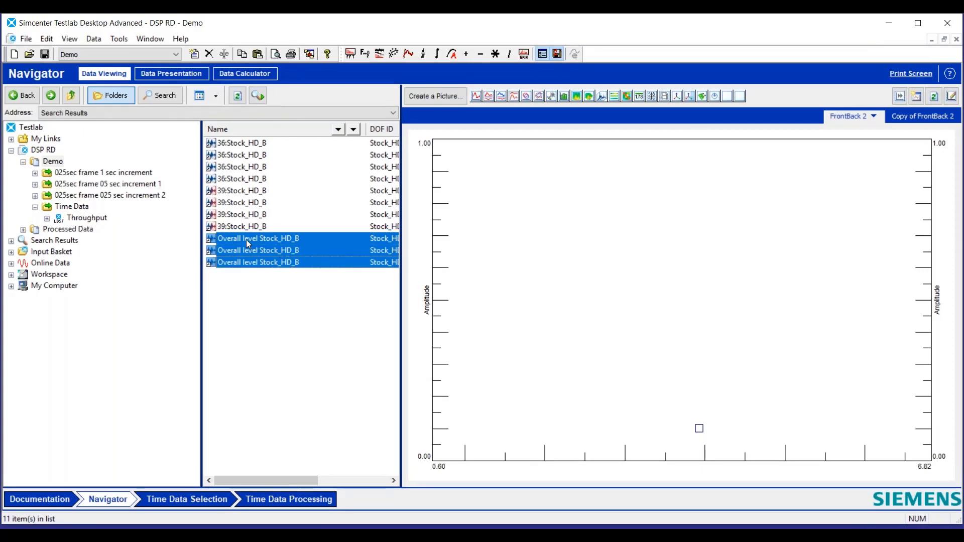
pyautogui.moveTo(245, 239); pyautogui.dragTo(519, 259)
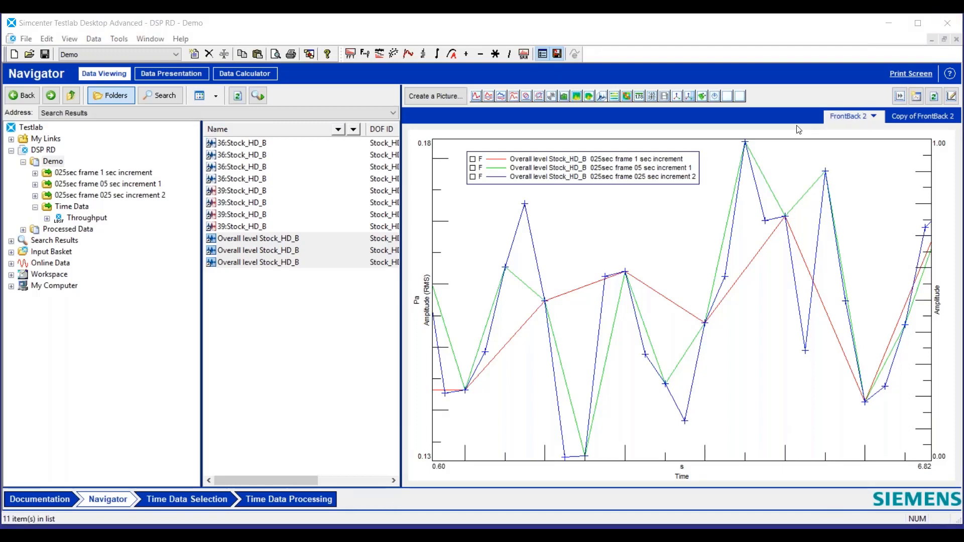
# Set the time axis to free limits and move the legend to the plot's lower-left corner.
pyautogui.rightClick(685, 470)
pyautogui.moveTo(744, 356)
pyautogui.click(778, 358)
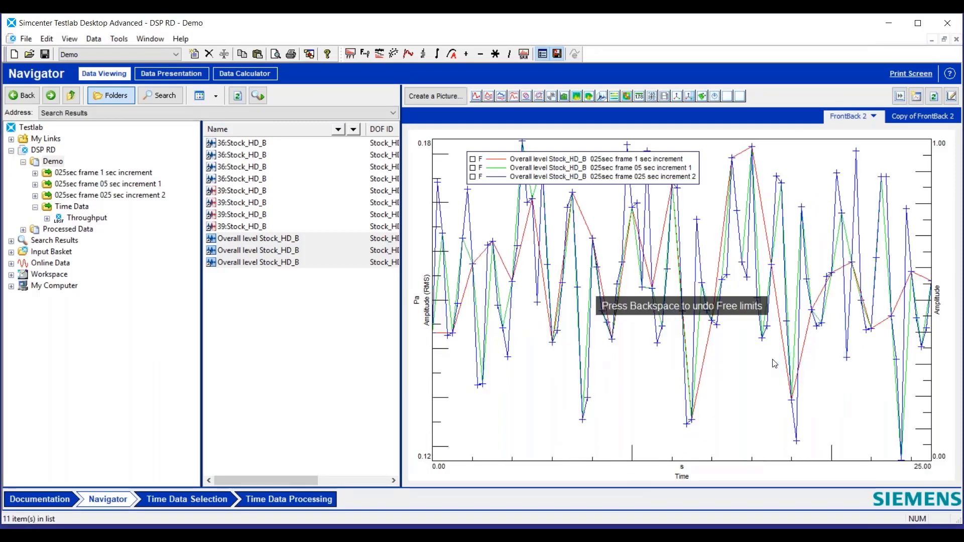
pyautogui.moveTo(681, 153); pyautogui.dragTo(650, 437)
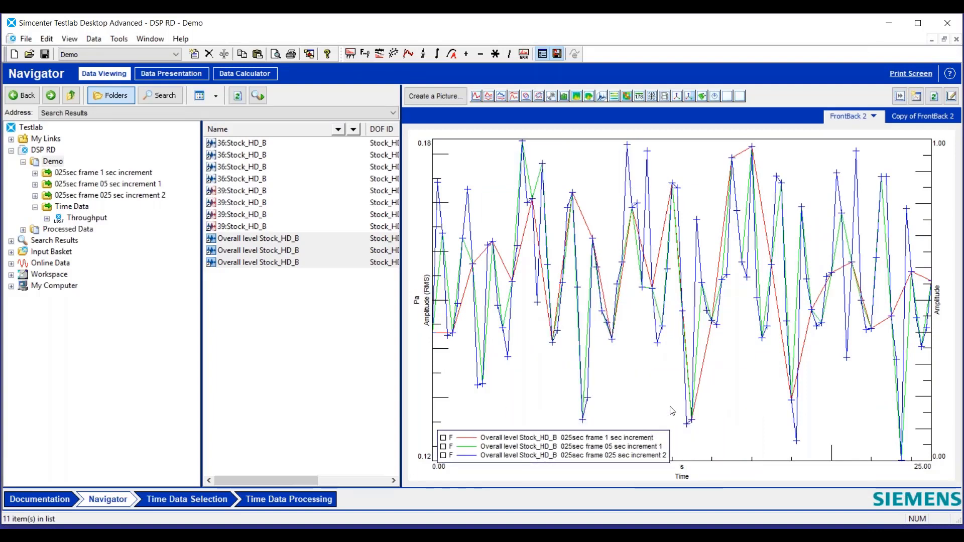